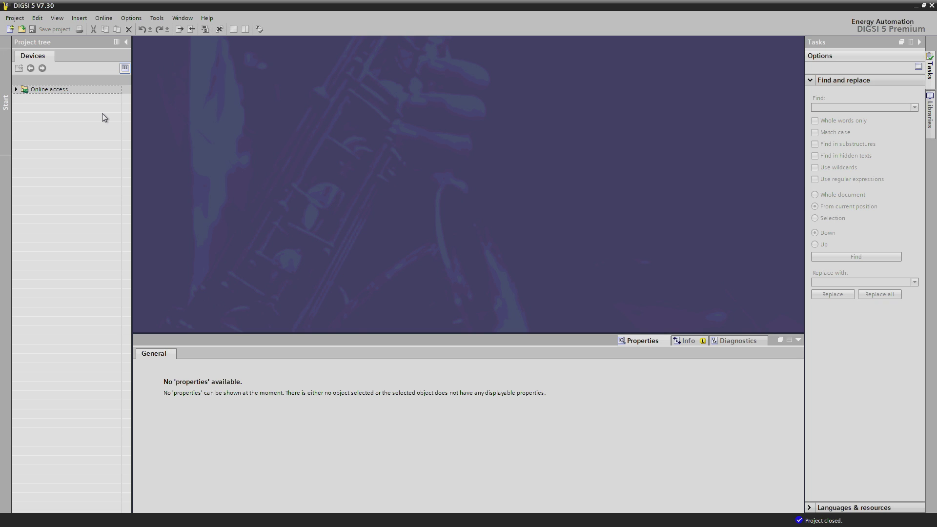
# Step: Create a new DIGSI 5 project named 'Substation'
pyautogui.click(10, 29)
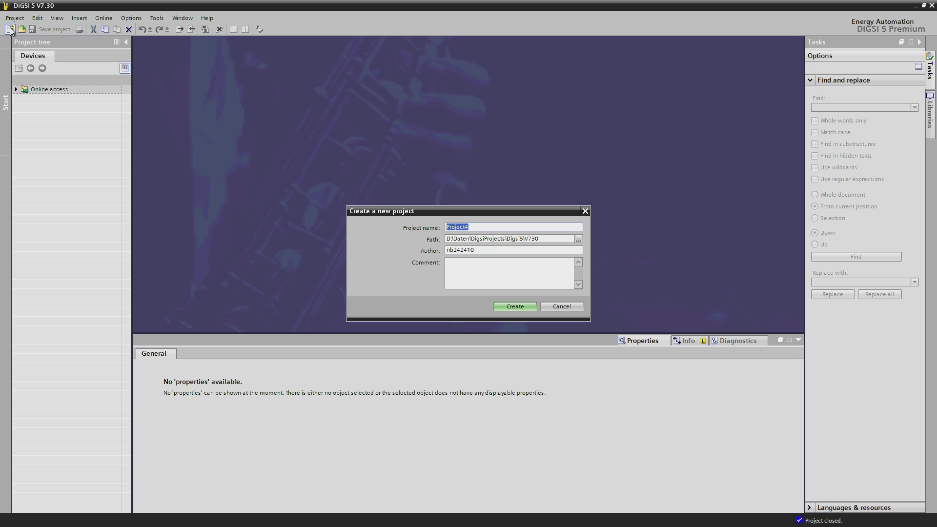
pyautogui.write('Substation')
pyautogui.click(515, 307)
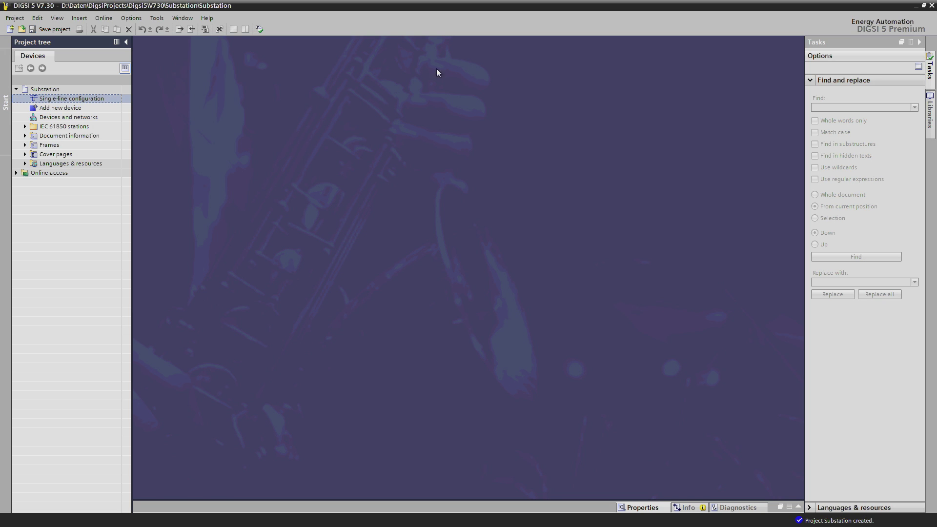
# Step: Open the single-line configuration and select Horizontal busbar from Global DIGSI 5 Library > Types > Single-line and display elements
pyautogui.doubleClick(57, 100)
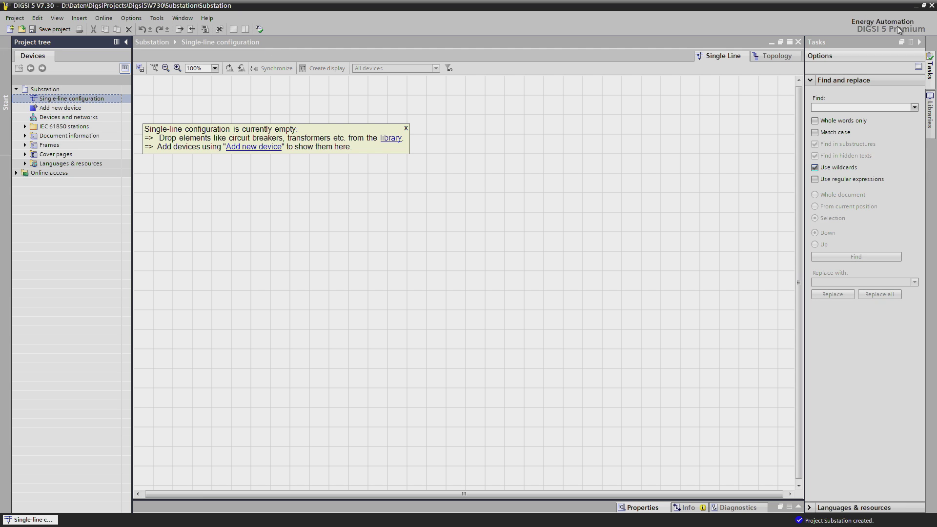
pyautogui.click(928, 114)
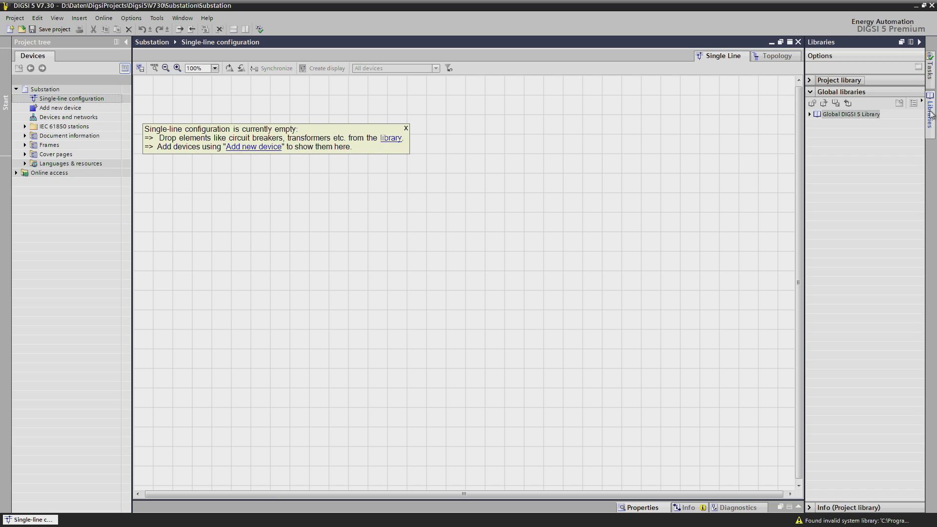
pyautogui.click(810, 114)
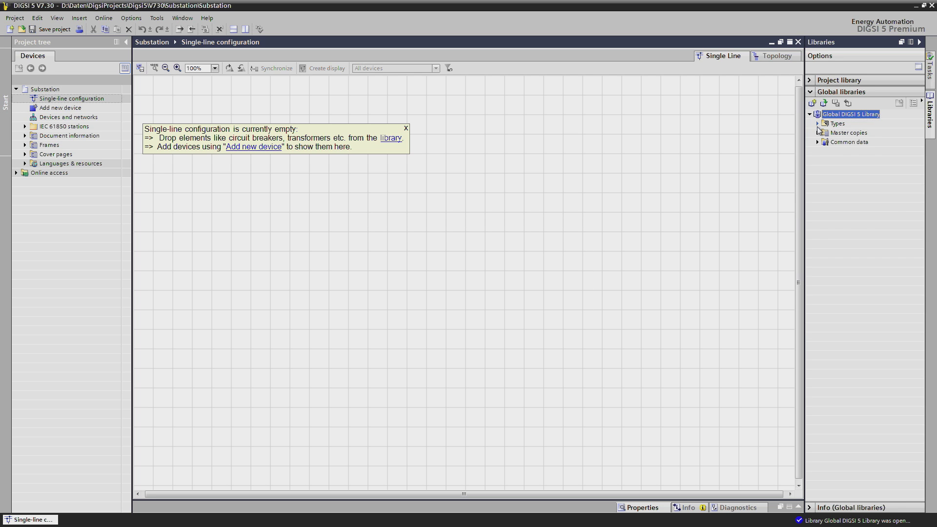
pyautogui.click(817, 123)
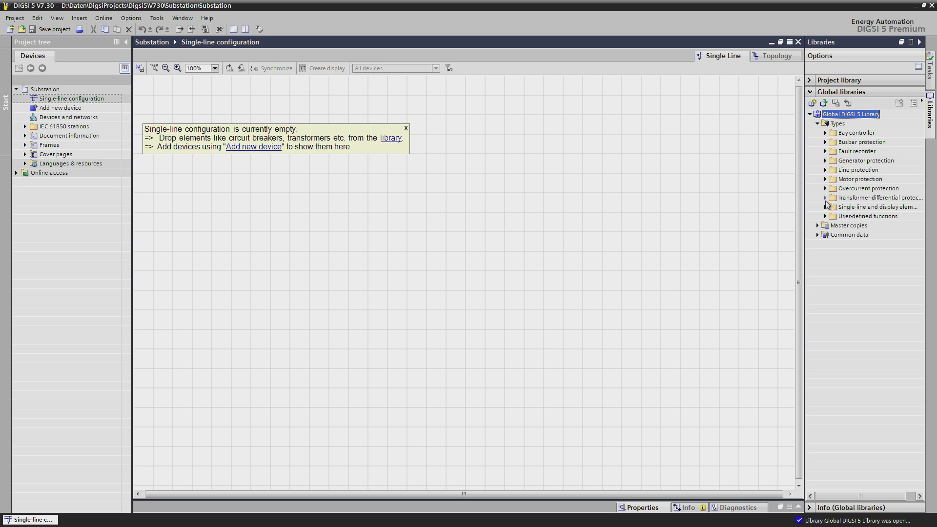
pyautogui.click(825, 207)
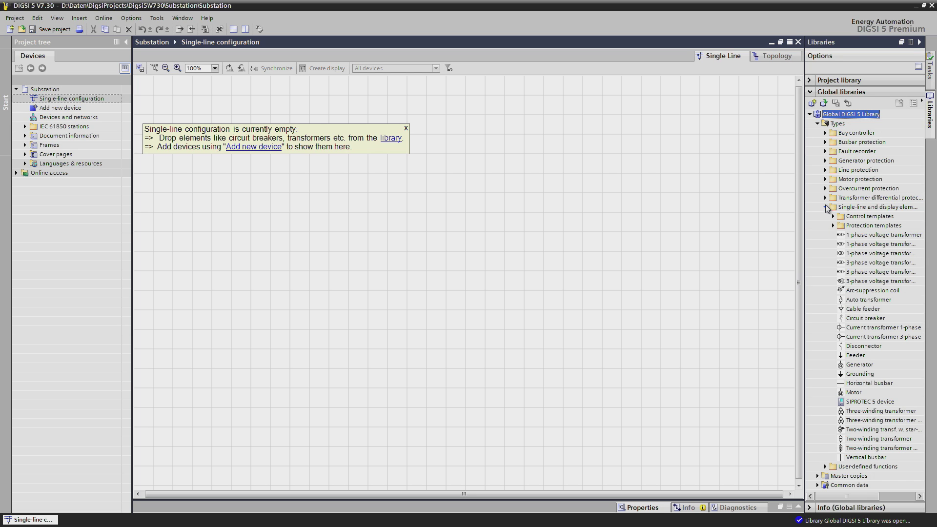
pyautogui.click(864, 384)
# Step: Place busbar BB1, then stack disconnector, circuit breaker, 3-phase current transformer and cable feeder beneath it
pyautogui.moveTo(862, 385); pyautogui.dragTo(276, 201)
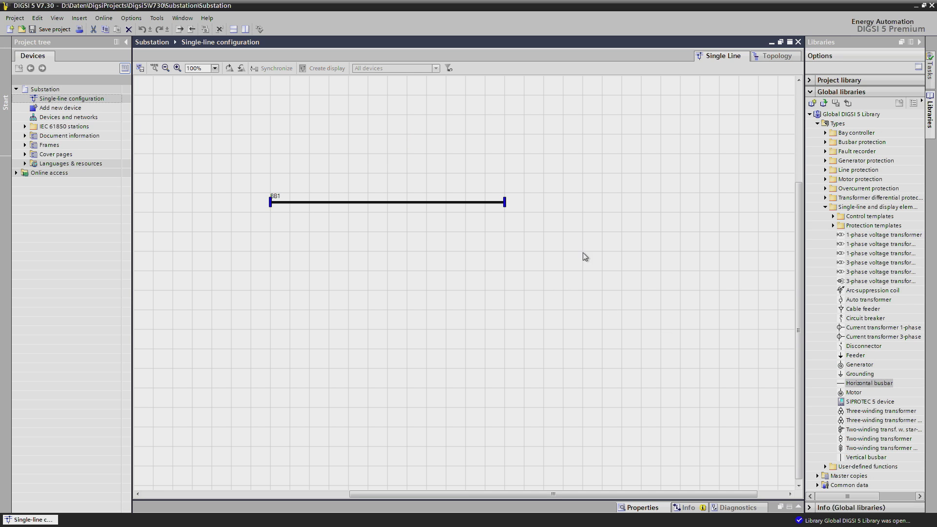
pyautogui.click(861, 348)
pyautogui.moveTo(861, 350); pyautogui.dragTo(328, 244)
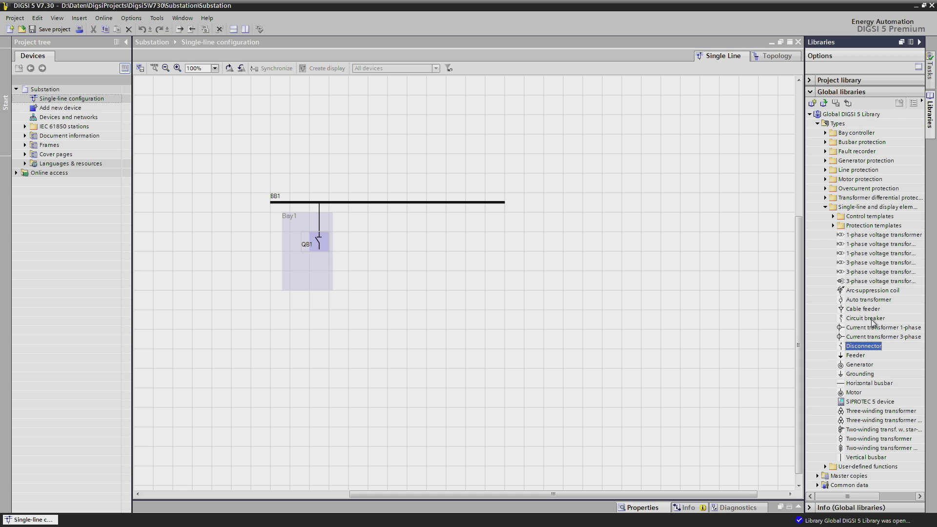
pyautogui.moveTo(869, 320); pyautogui.dragTo(320, 263)
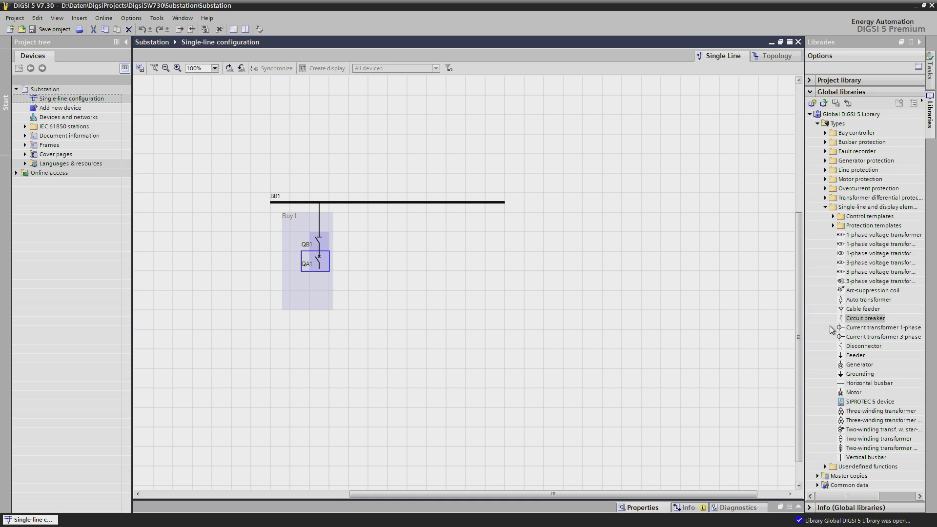
pyautogui.moveTo(867, 338); pyautogui.dragTo(319, 281)
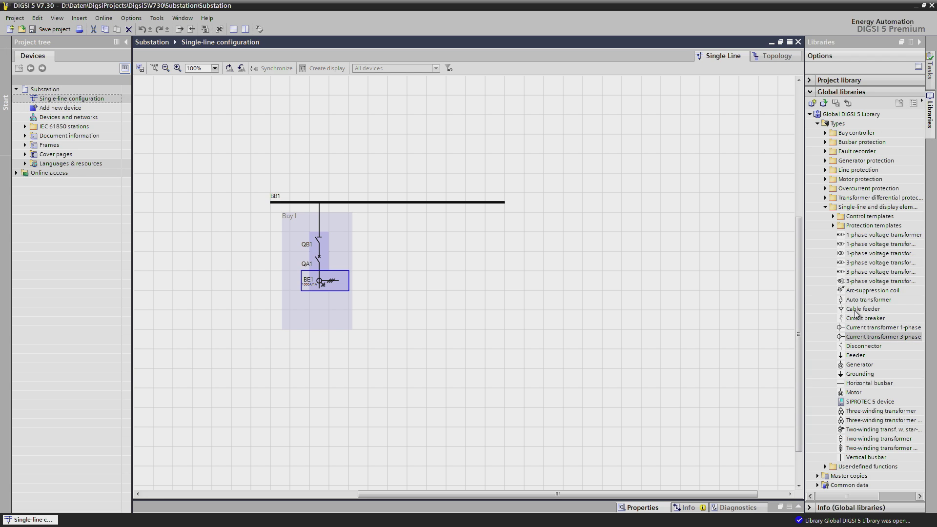
pyautogui.moveTo(858, 309); pyautogui.dragTo(320, 301)
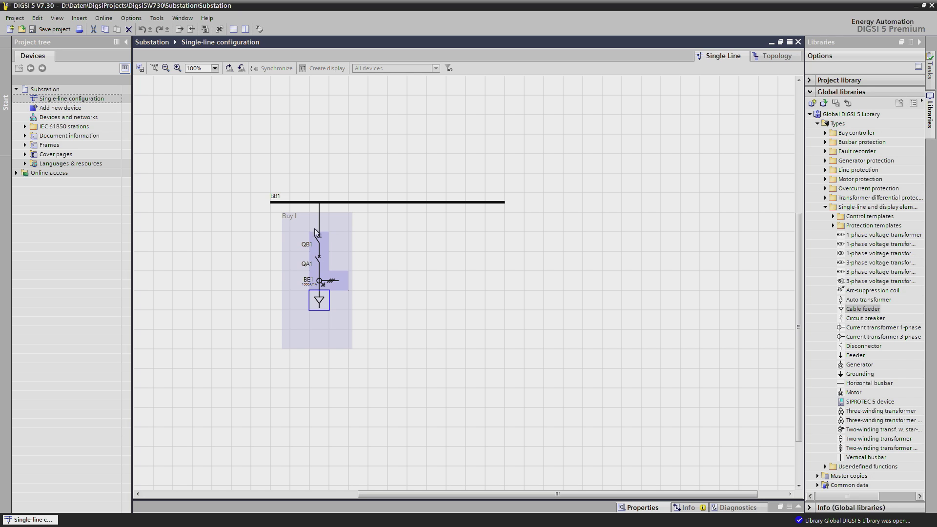
# Step: Rename the bay label Bay1 to '=F01 Cable feeder'
pyautogui.click(297, 216)
pyautogui.click(294, 217)
pyautogui.write('=')
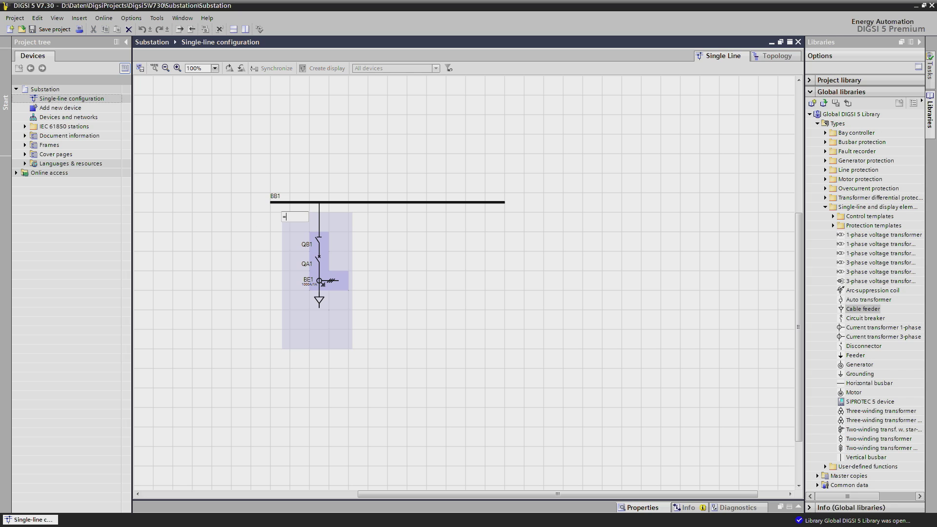
pyautogui.write('F01')
pyautogui.write(' Cable feed')
pyautogui.write('er')
pyautogui.press('Return')
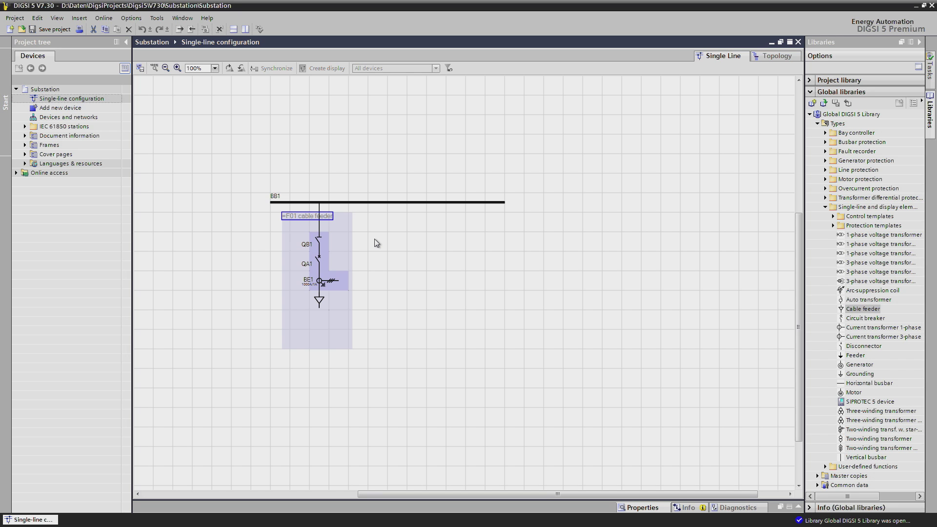
pyautogui.click(871, 403)
# Step: Drop a SIPROTEC 5 device beside the feeder and verify product code P1J196909
pyautogui.moveTo(871, 404); pyautogui.dragTo(398, 258)
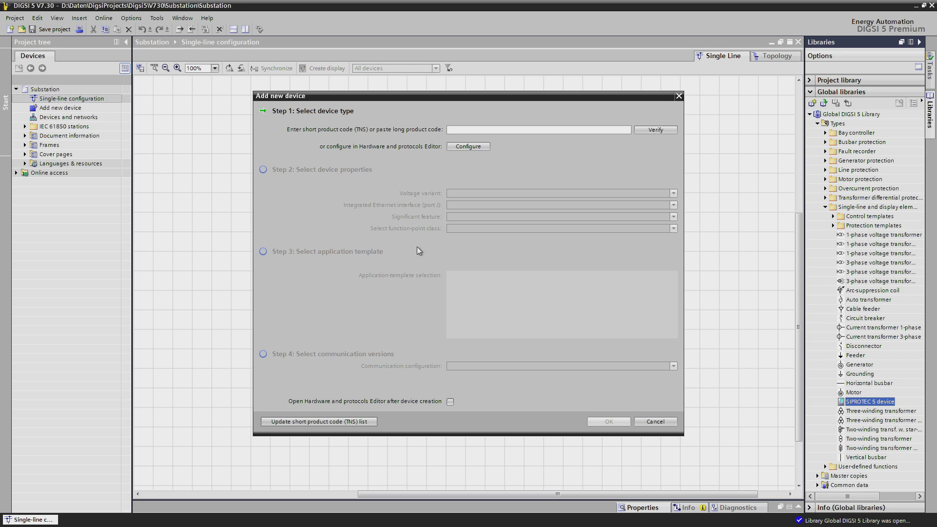
pyautogui.click(525, 127)
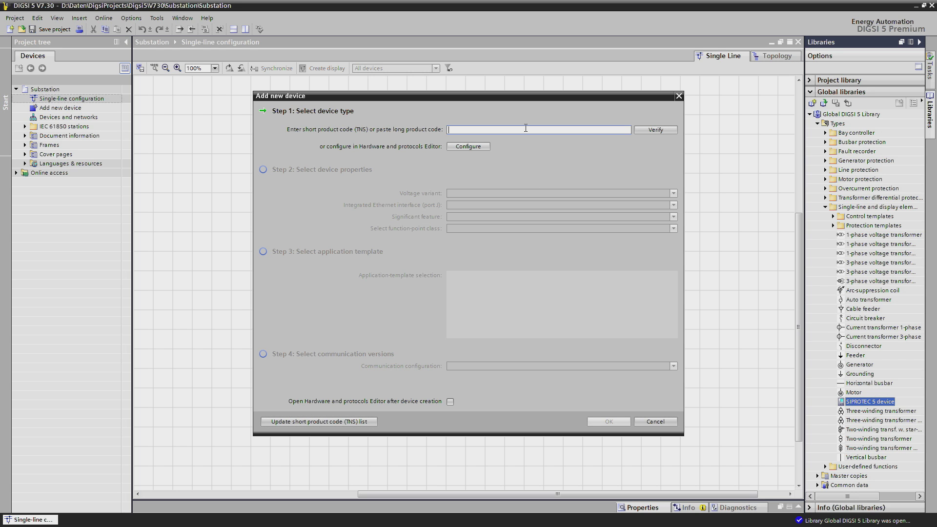
pyautogui.write('P1J196909')
pyautogui.click(656, 130)
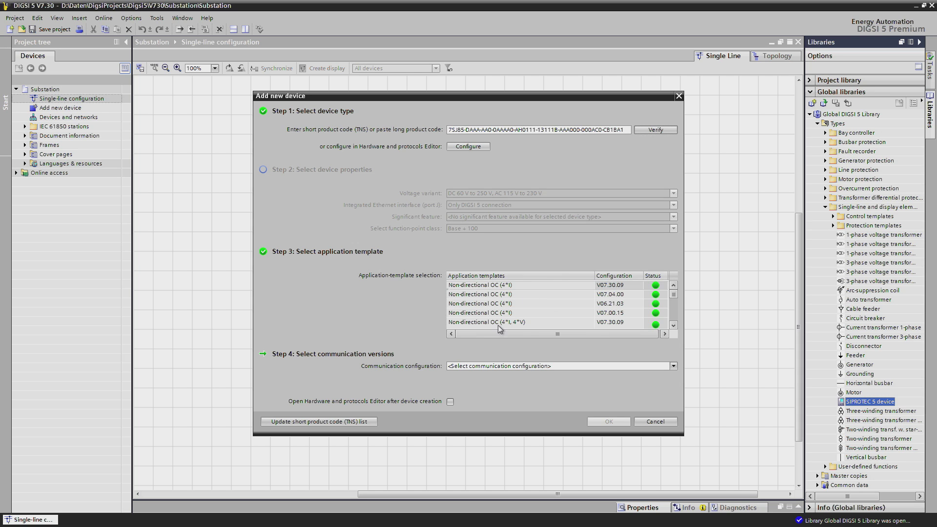
# Step: Add the device with the Non-directional OC (4*I) V07.30.09 template and communication version V07.30
pyautogui.click(673, 326)
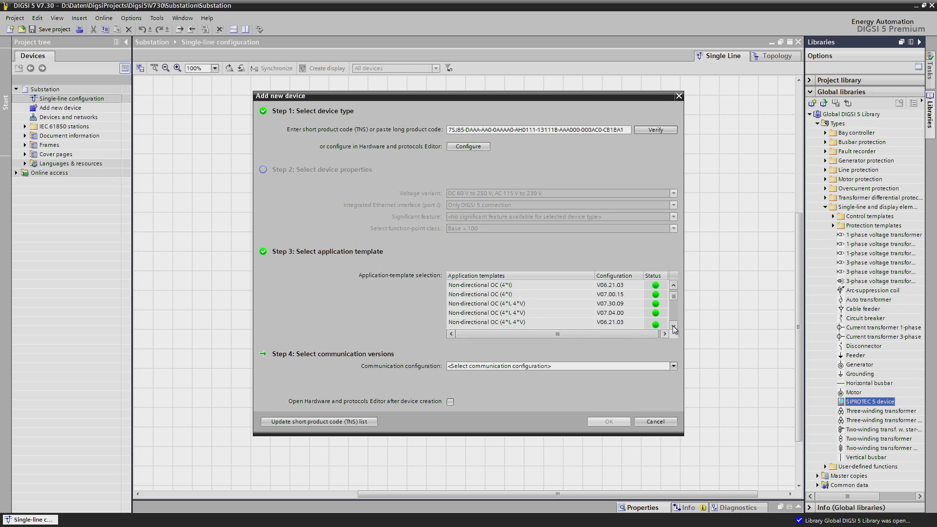
pyautogui.click(673, 326)
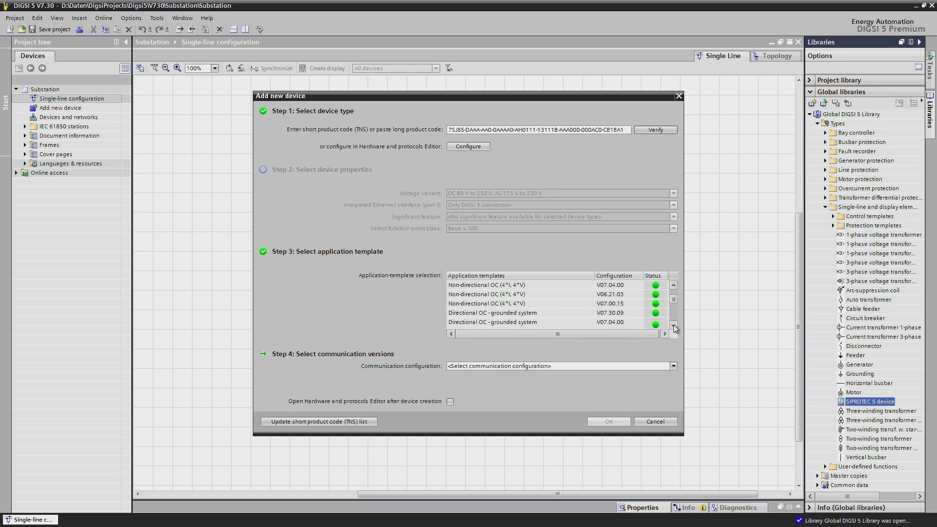
pyautogui.click(674, 326)
pyautogui.click(673, 326)
pyautogui.click(673, 326)
pyautogui.click(673, 326)
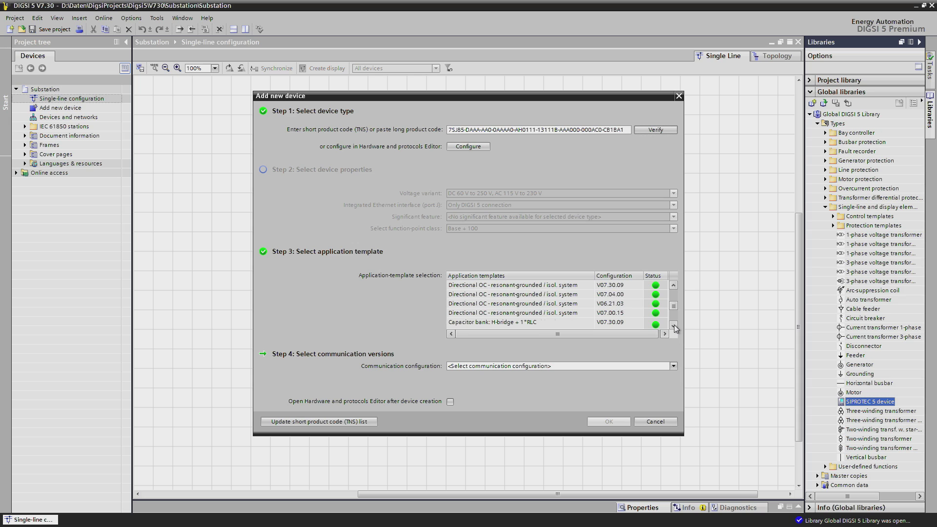
pyautogui.click(673, 325)
pyautogui.moveTo(675, 307); pyautogui.dragTo(674, 295)
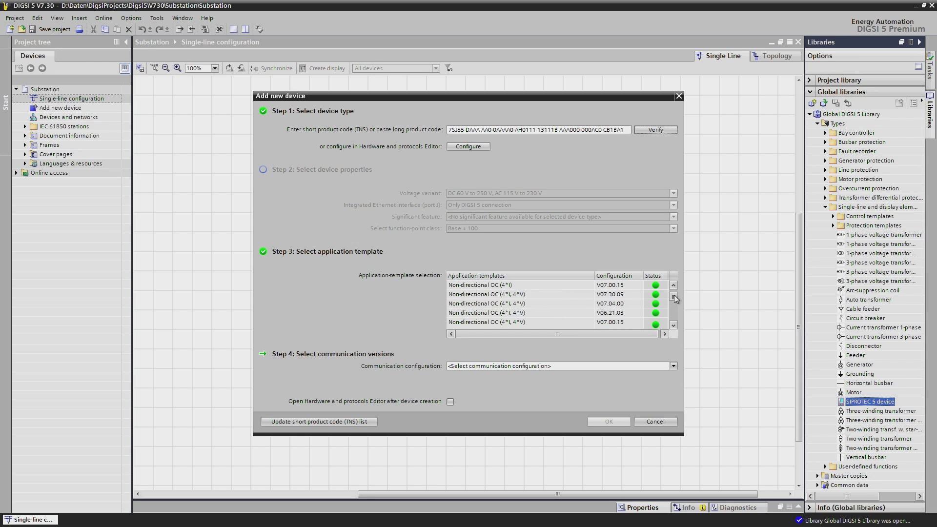
pyautogui.click(509, 287)
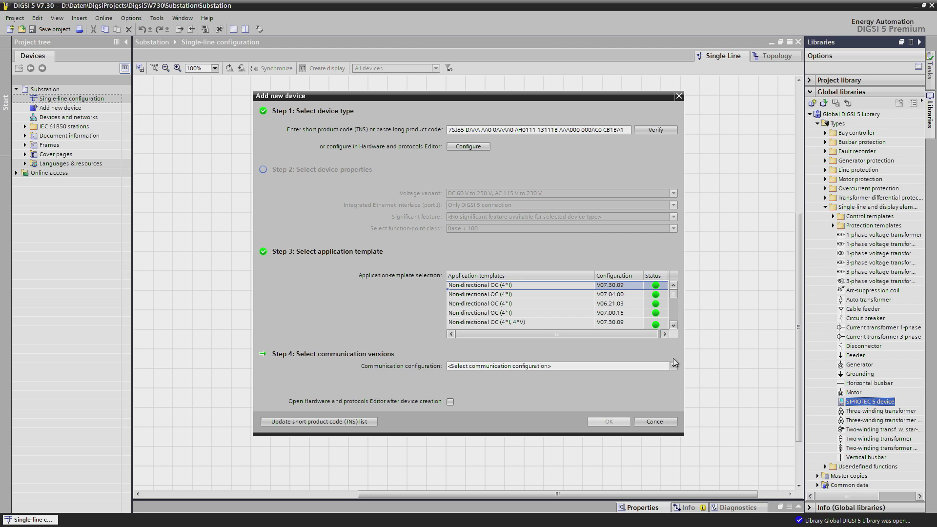
pyautogui.click(674, 366)
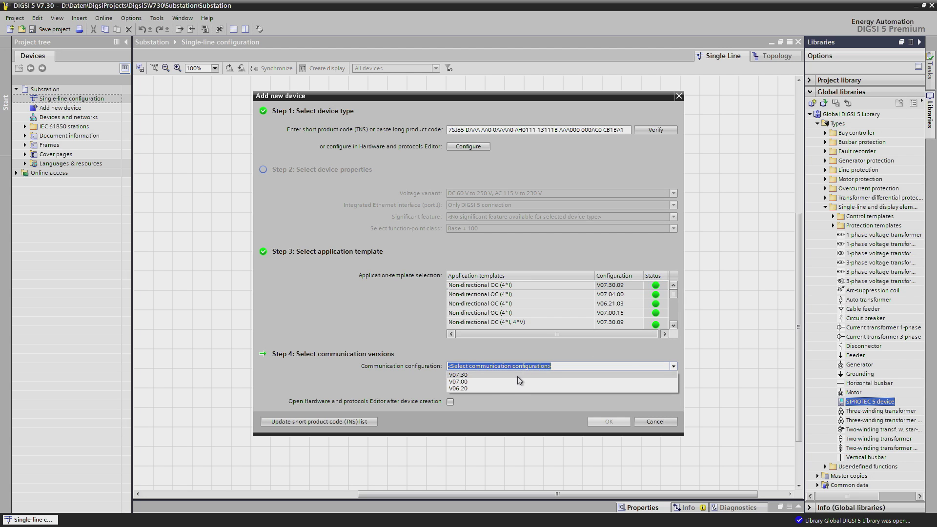
pyautogui.click(517, 376)
pyautogui.click(603, 422)
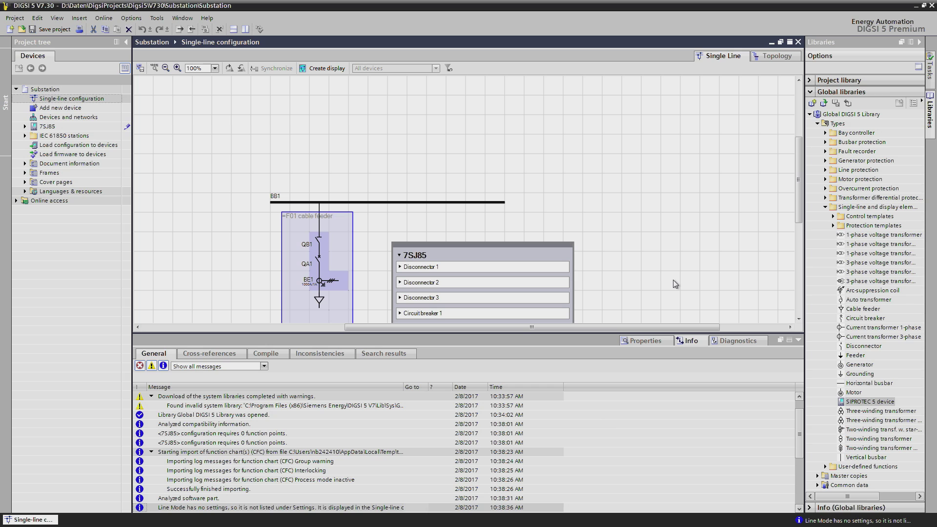
# Step: Collapse the Inspector window to give the single-line diagram more room
pyautogui.click(799, 341)
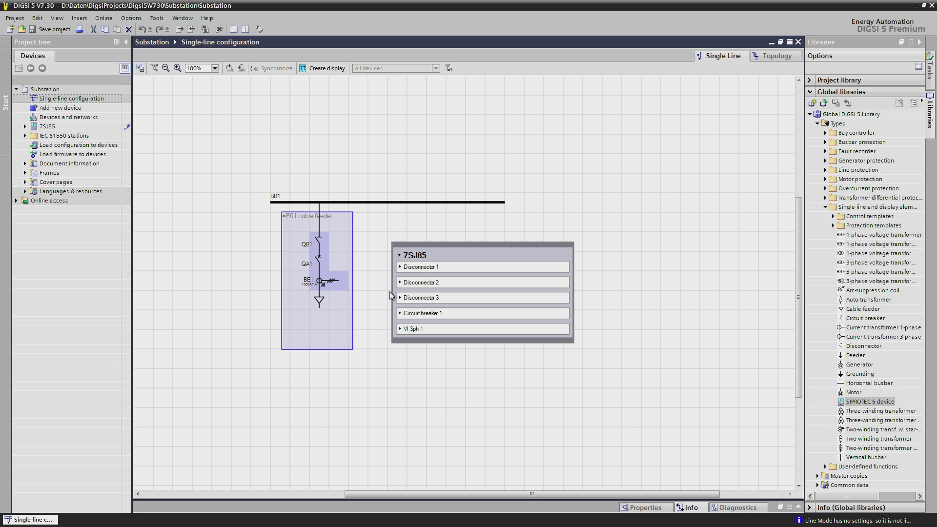
# Step: Delete Disconnector 2 and Disconnector 3 from the 7SJ85 block, confirming the deletion
pyautogui.click(399, 329)
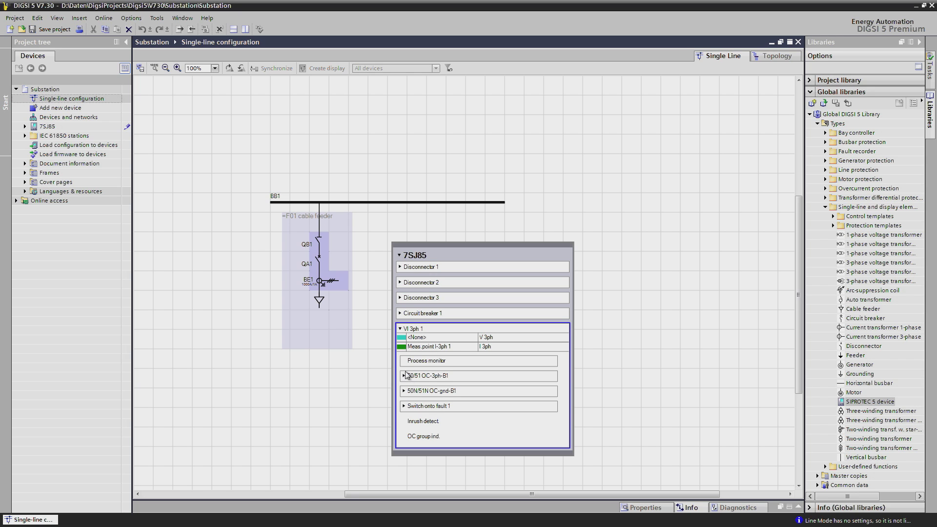
pyautogui.click(438, 284)
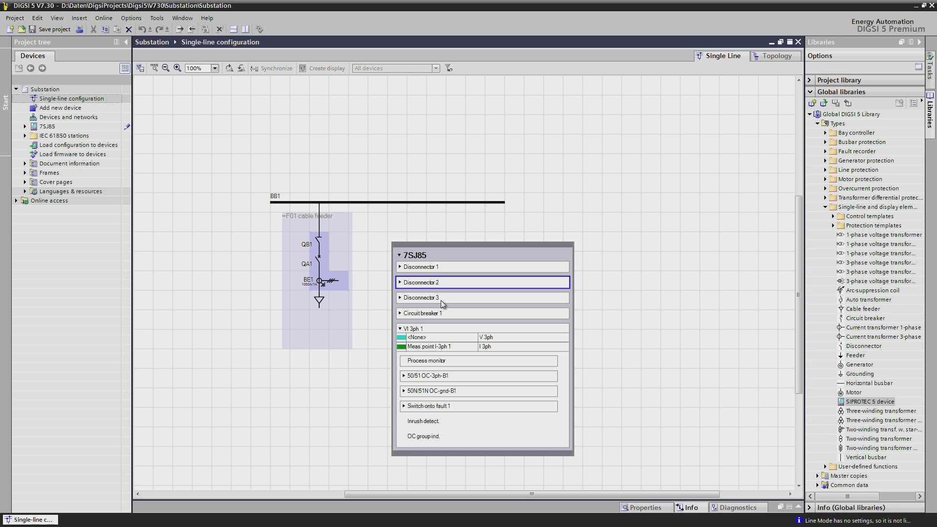
pyautogui.keyDown('ctrl'); pyautogui.click(441, 299); pyautogui.keyUp('ctrl')
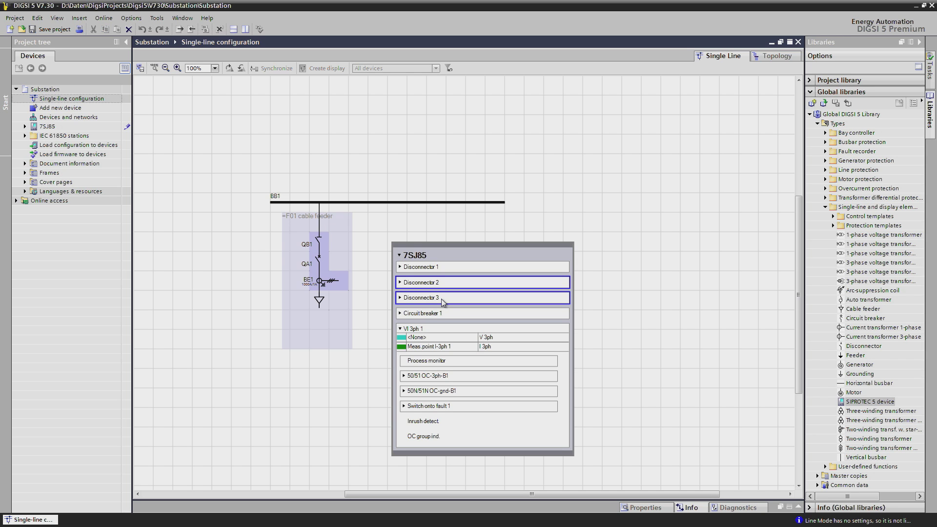
pyautogui.rightClick(443, 301)
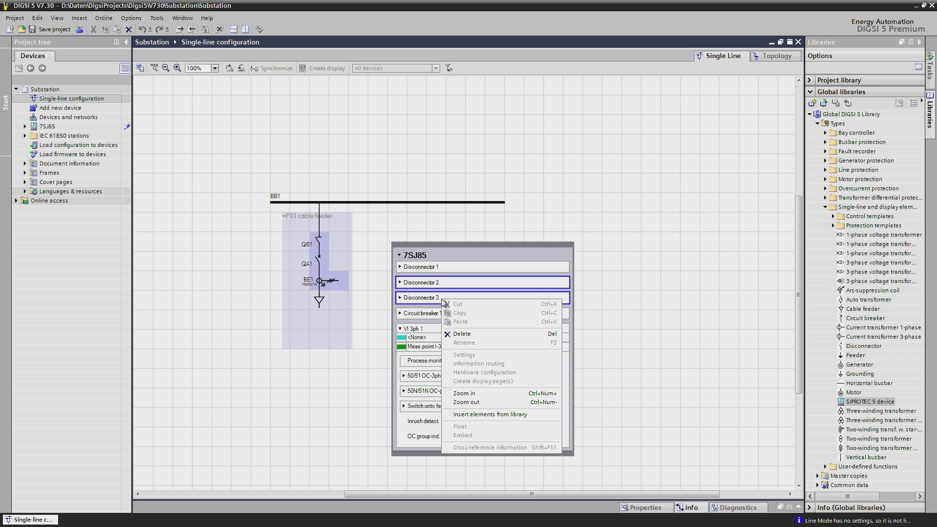
pyautogui.click(457, 334)
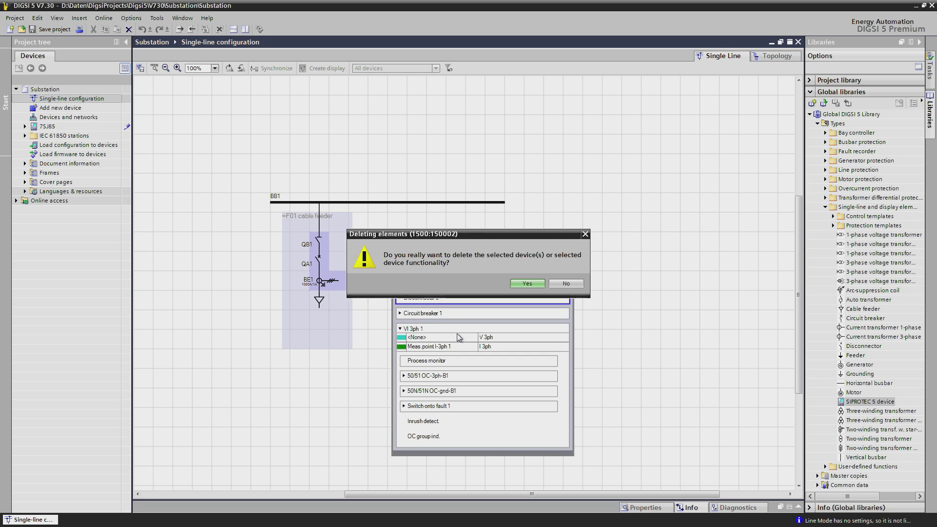
pyautogui.click(523, 282)
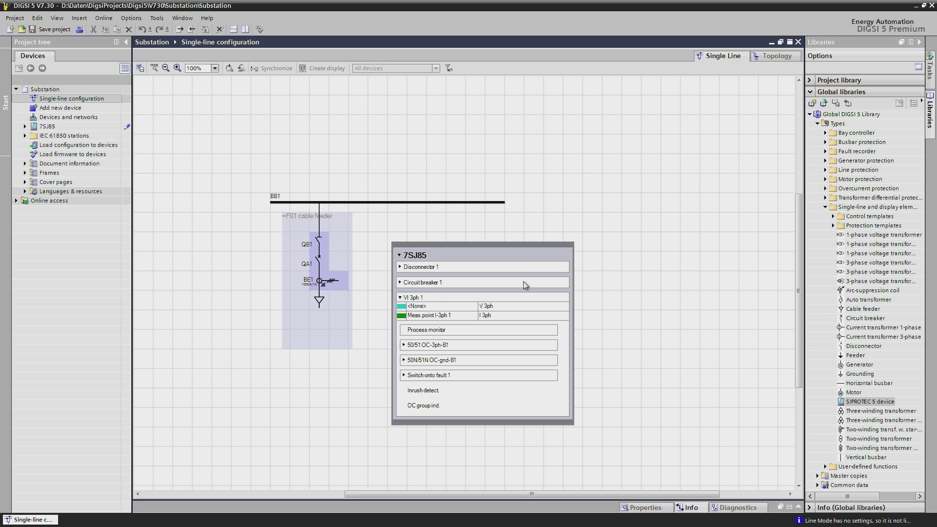
# Step: Connect Disconnector 1 to QB1, Circuit breaker 1 to QA1 and Meas.point I-3ph 1 to BE1, then collapse the blocks
pyautogui.click(400, 266)
pyautogui.moveTo(404, 282); pyautogui.dragTo(319, 243)
pyautogui.click(400, 300)
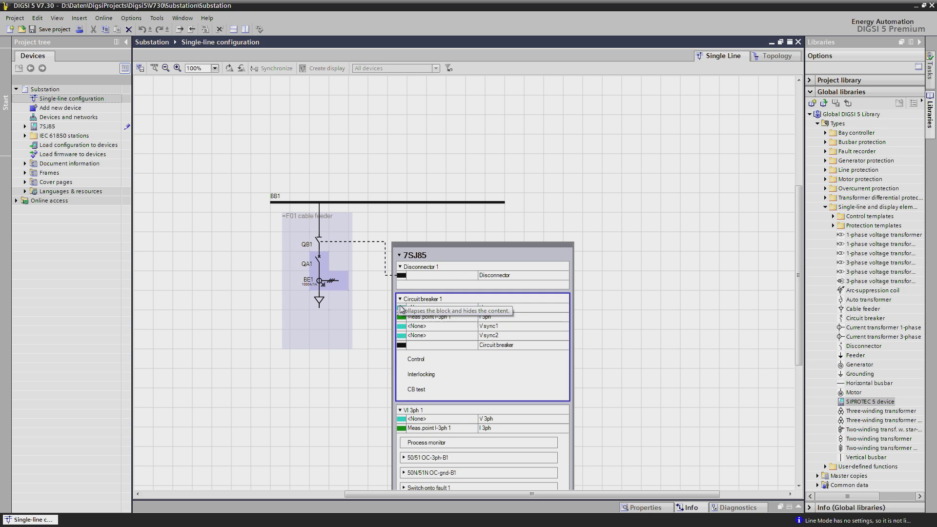
pyautogui.moveTo(400, 349); pyautogui.dragTo(322, 272)
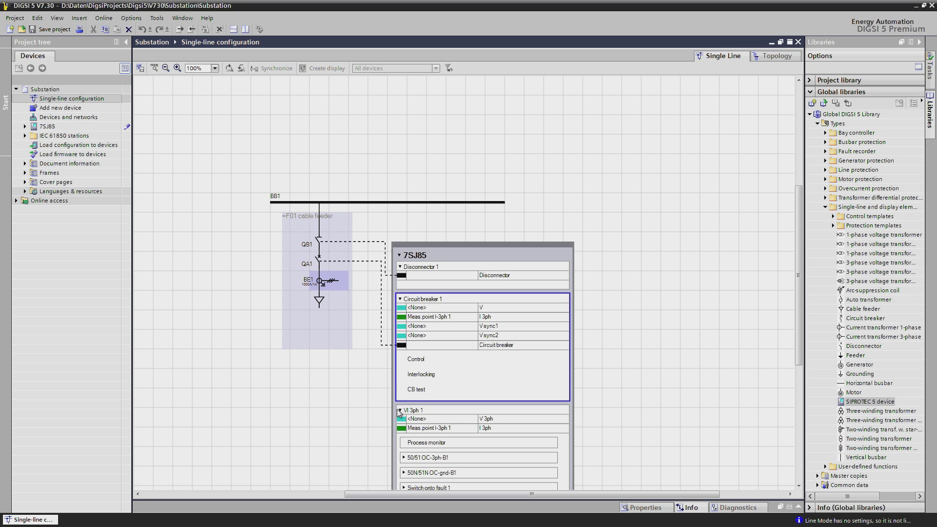
pyautogui.moveTo(401, 431)
pyautogui.mouseDown()
pyautogui.moveTo(368, 409)
pyautogui.moveTo(329, 298)
pyautogui.moveTo(335, 287)
pyautogui.moveTo(333, 301)
pyautogui.mouseUp()
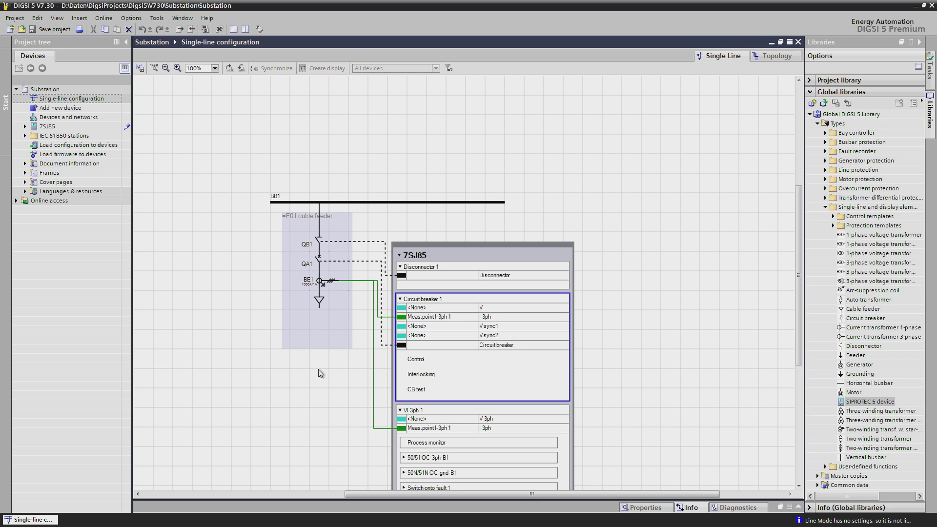
pyautogui.click(400, 410)
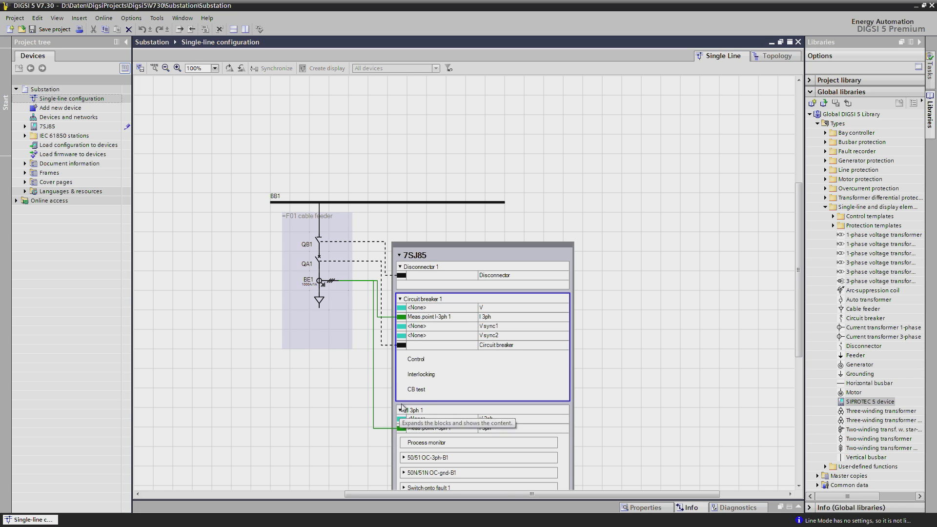
pyautogui.click(400, 300)
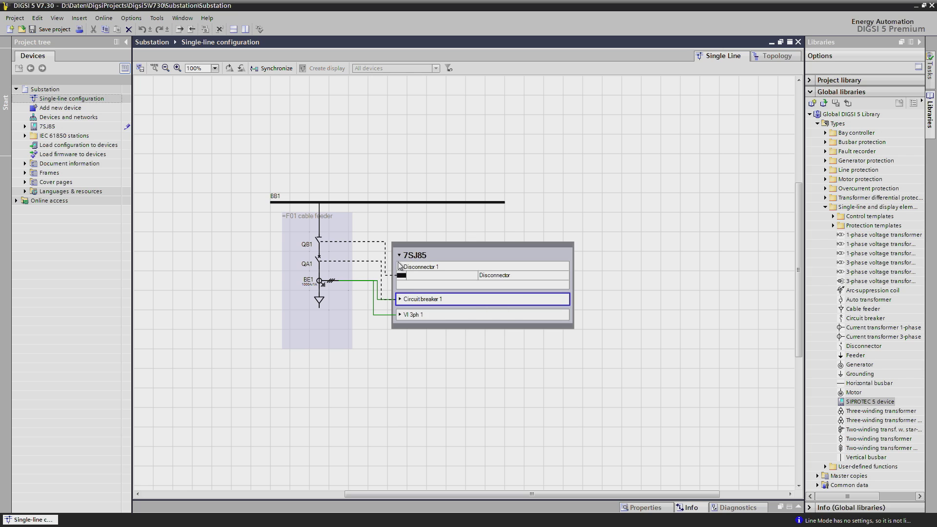
pyautogui.click(400, 267)
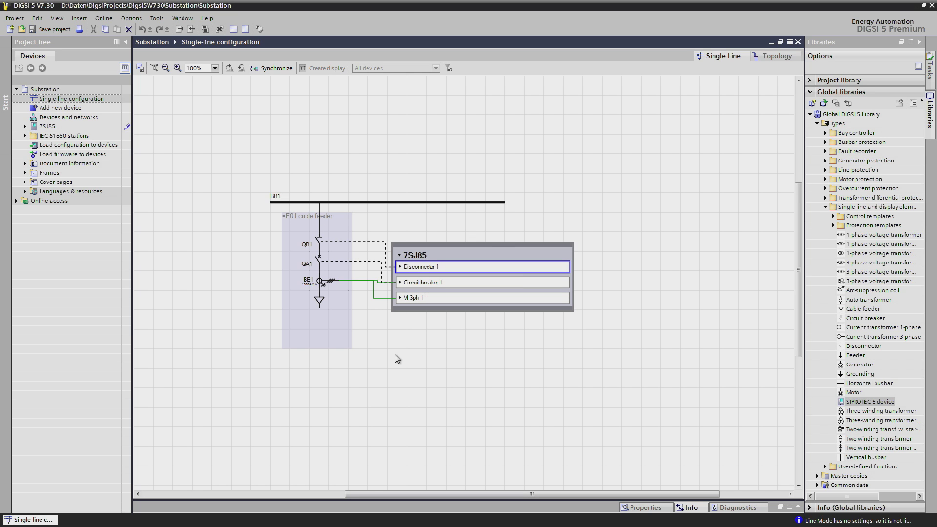
# Step: Add 49 Th.overl. [3ph] thermal overload protection from the 7SJ85 library into VI 3ph 1
pyautogui.click(402, 297)
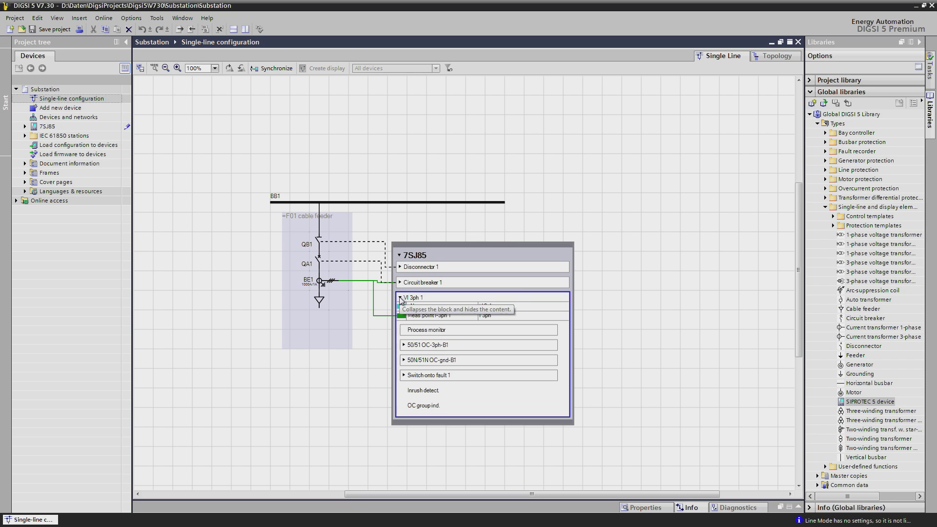
pyautogui.click(825, 189)
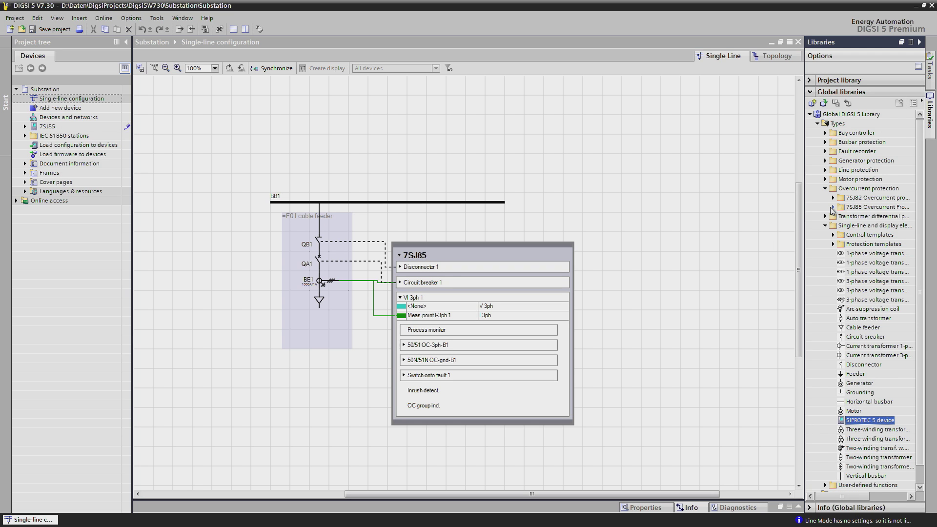
pyautogui.click(833, 207)
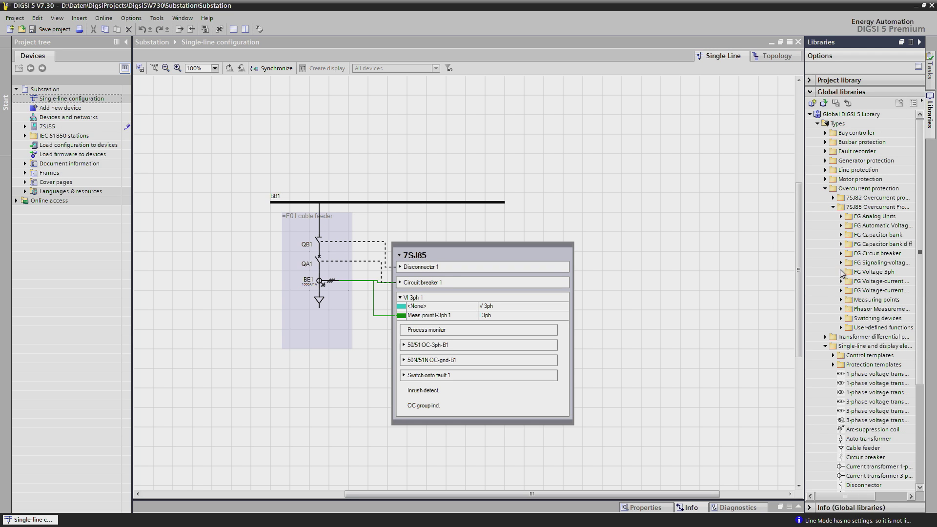
pyautogui.click(840, 290)
pyautogui.click(823, 346)
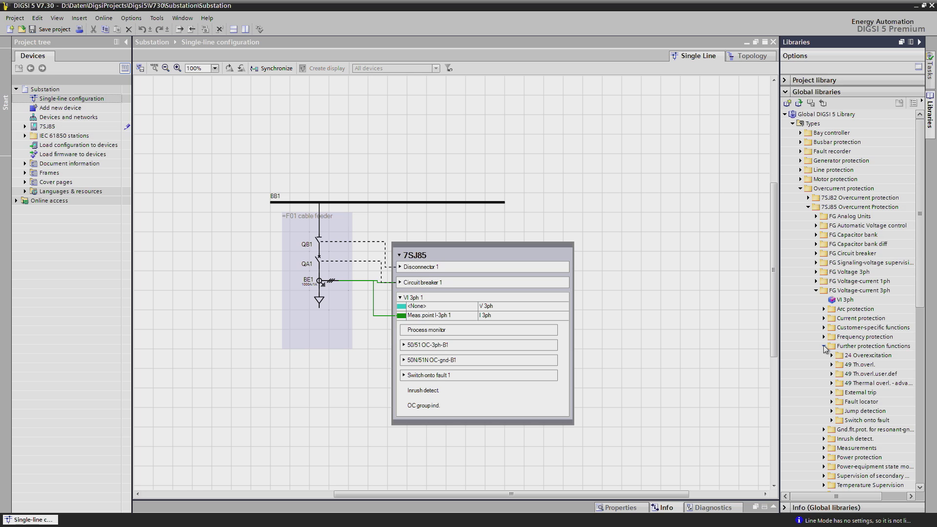
pyautogui.click(831, 365)
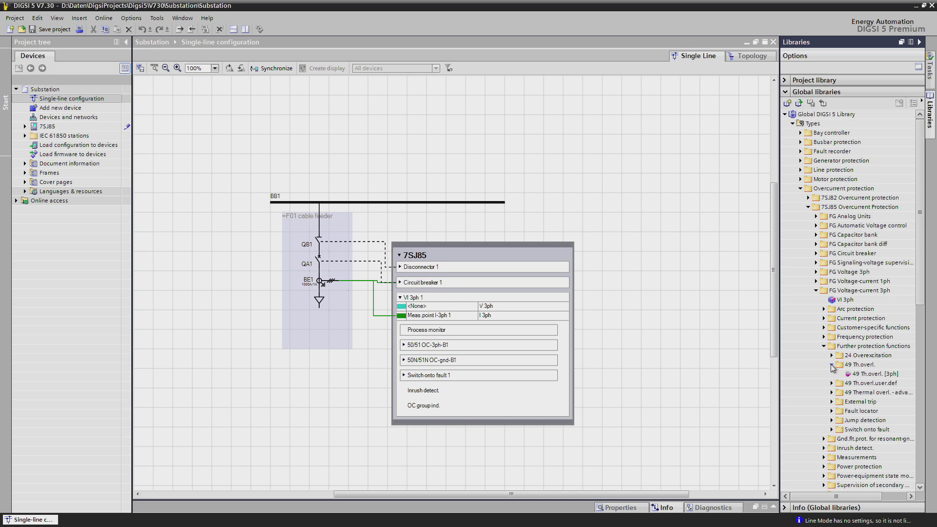
pyautogui.click(871, 375)
pyautogui.moveTo(872, 377); pyautogui.dragTo(437, 299)
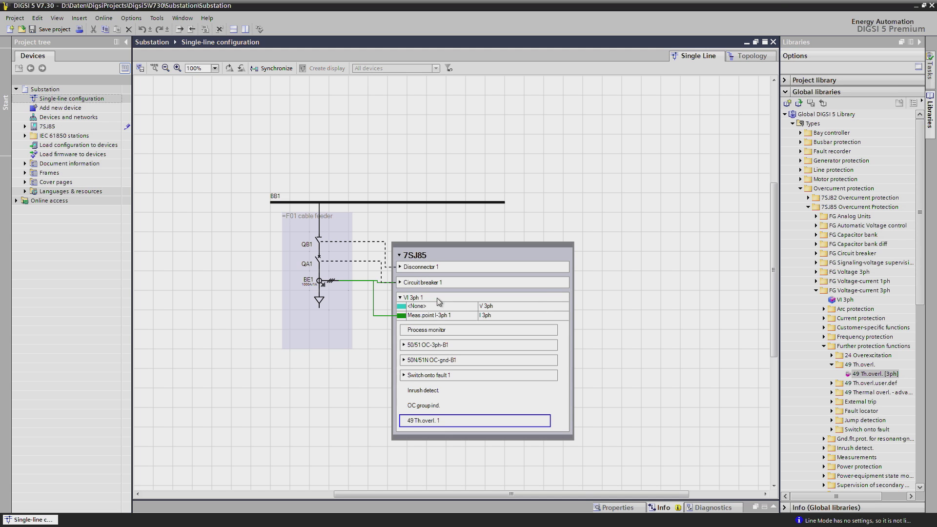
# Step: Add the 46 Unbalan. load protection function into VI 3ph 1
pyautogui.click(823, 319)
pyautogui.click(832, 355)
pyautogui.click(856, 365)
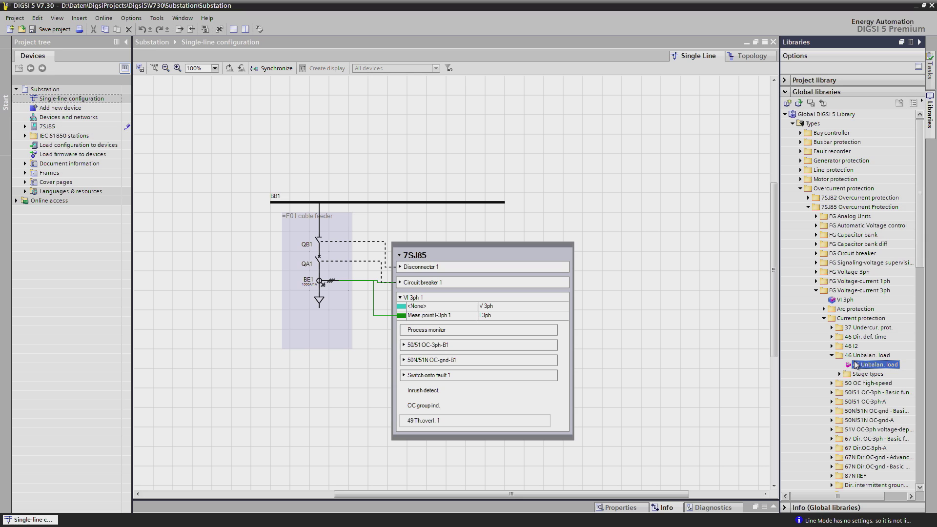
pyautogui.moveTo(870, 367); pyautogui.dragTo(436, 299)
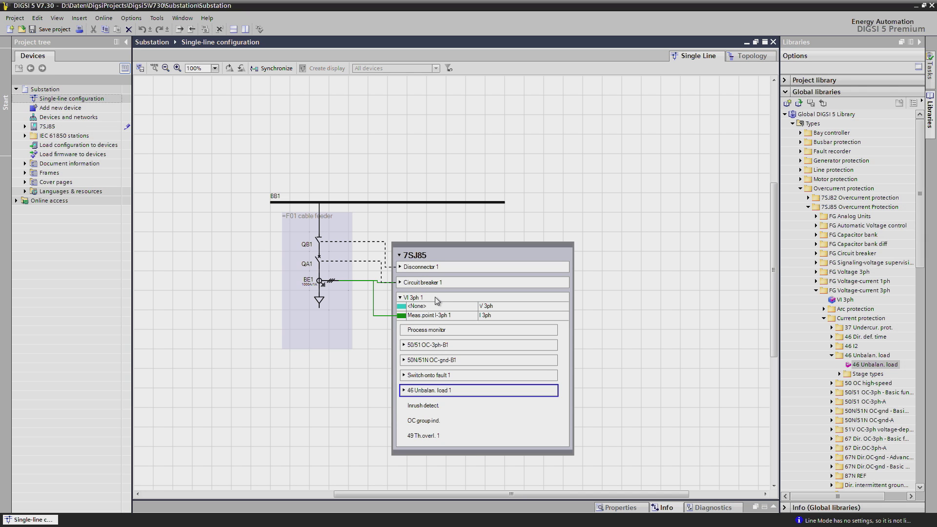
# Step: Drag 50BF CB fail from the library's FG Circuit breaker > Circuit-breaker failure protection folder onto Circuit breaker 1
pyautogui.click(401, 297)
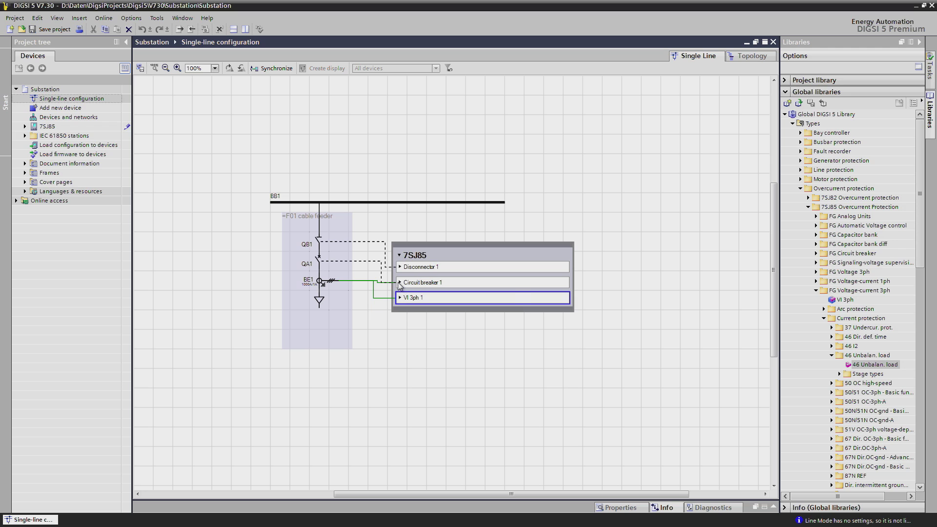
pyautogui.click(399, 283)
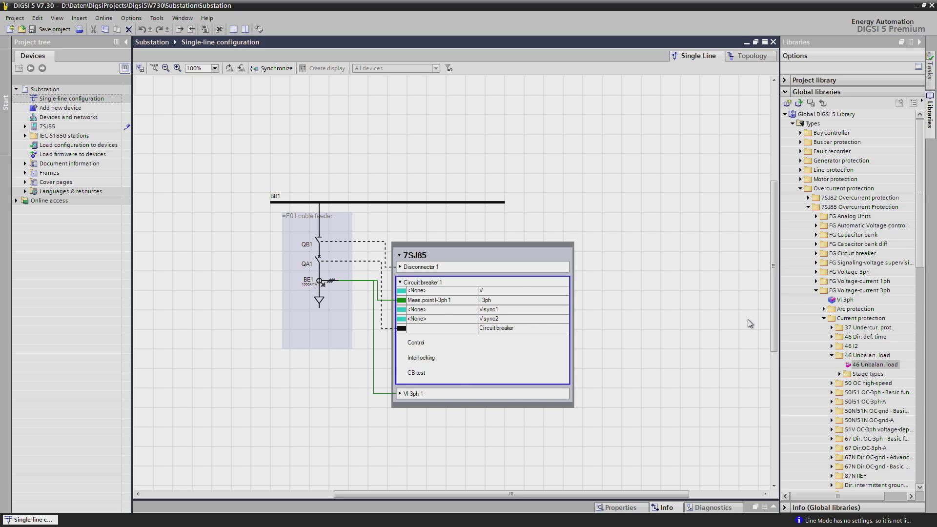
pyautogui.click(815, 290)
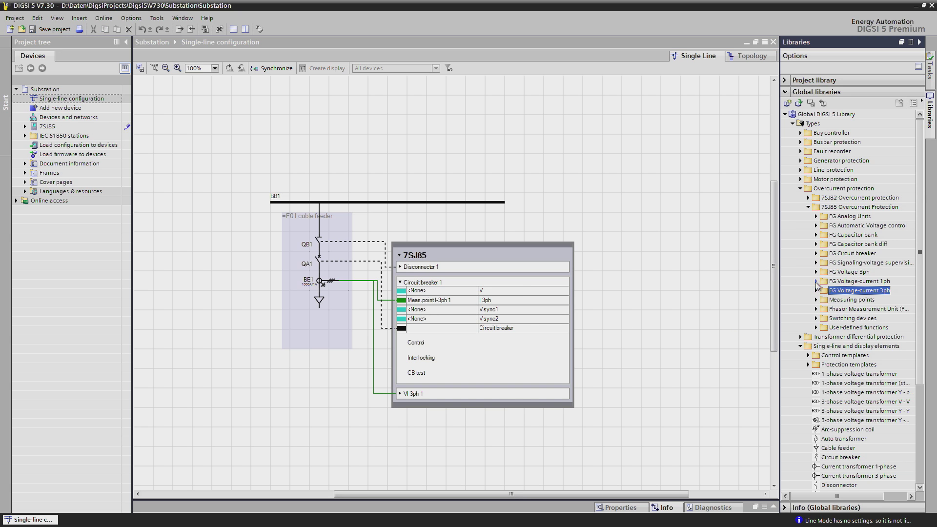
pyautogui.click(815, 253)
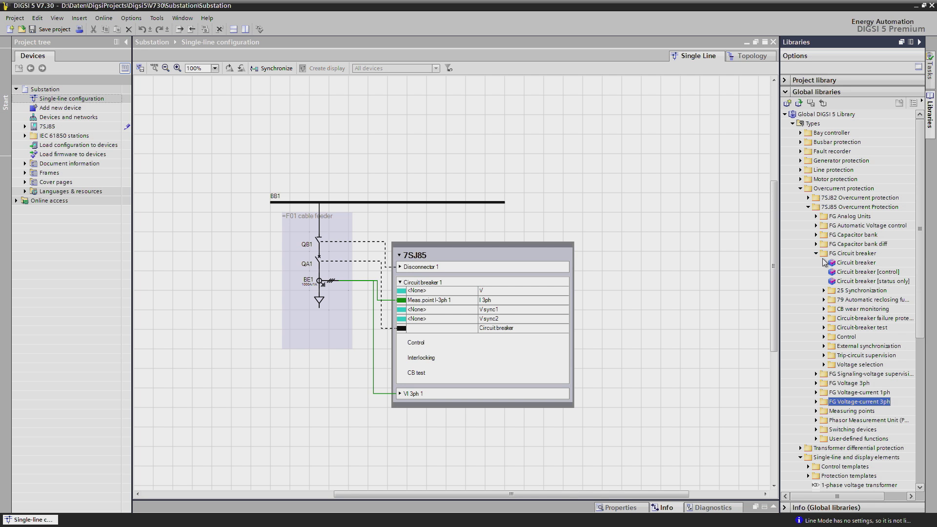
pyautogui.click(824, 319)
pyautogui.click(851, 327)
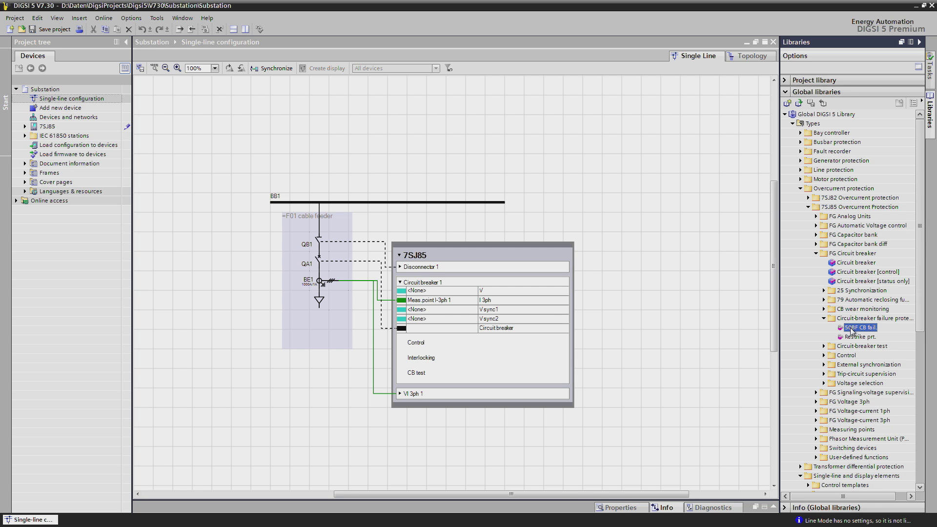
pyautogui.moveTo(851, 331); pyautogui.dragTo(444, 289)
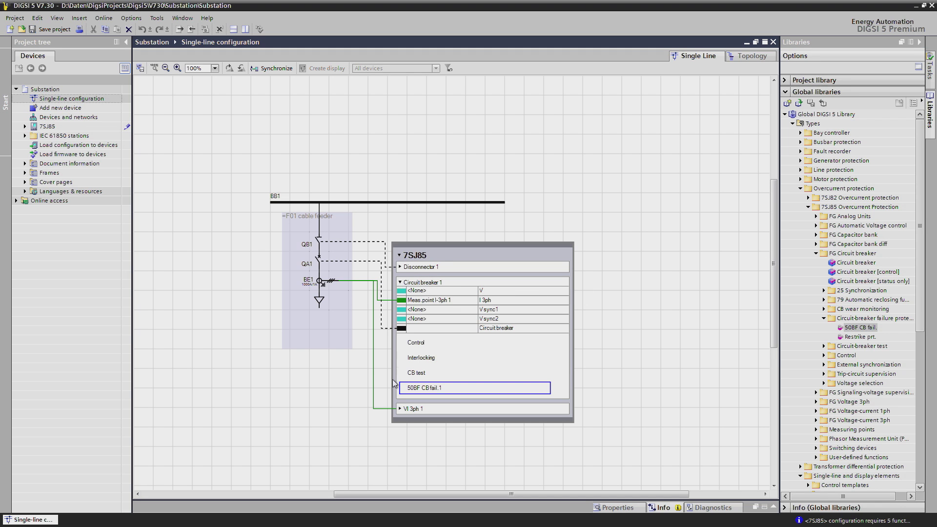
pyautogui.click(400, 409)
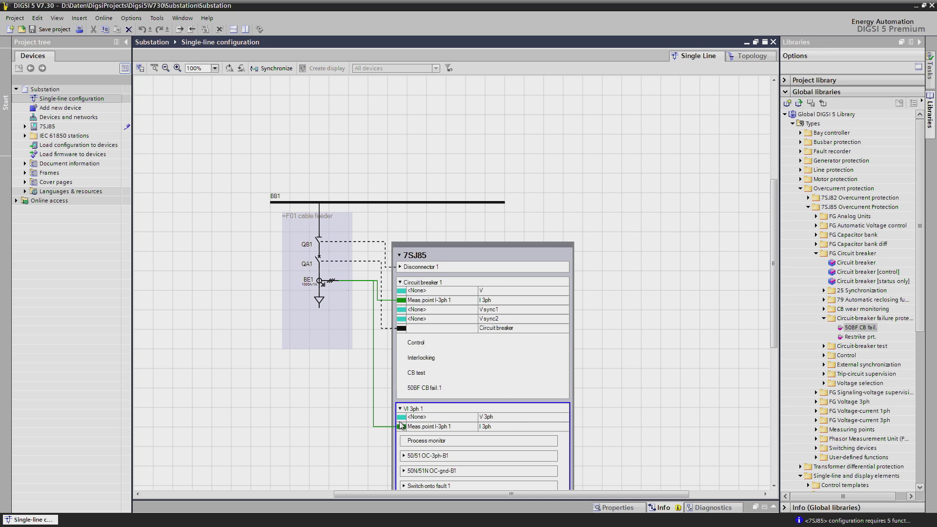
pyautogui.click(404, 456)
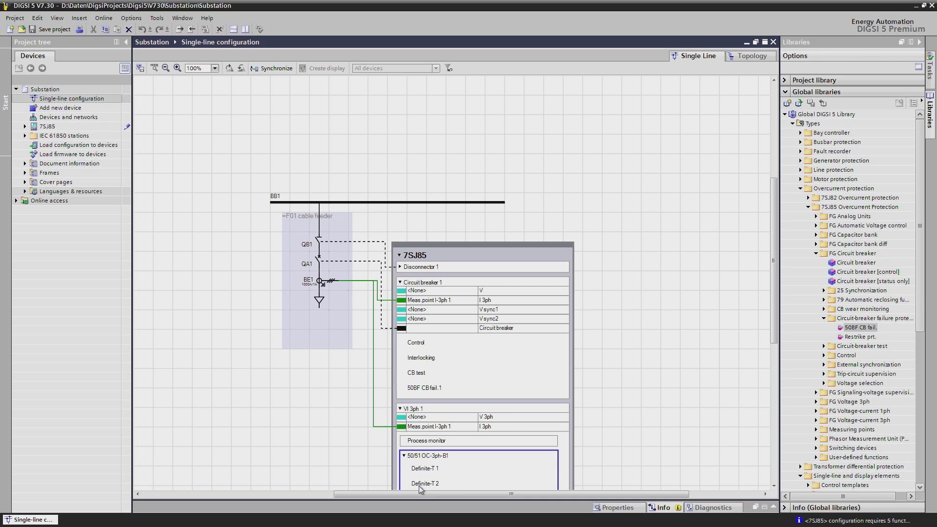
# Step: In the Definite-T 1 stage's Properties, replace its Name with 'stage 1 def time'
pyautogui.doubleClick(424, 470)
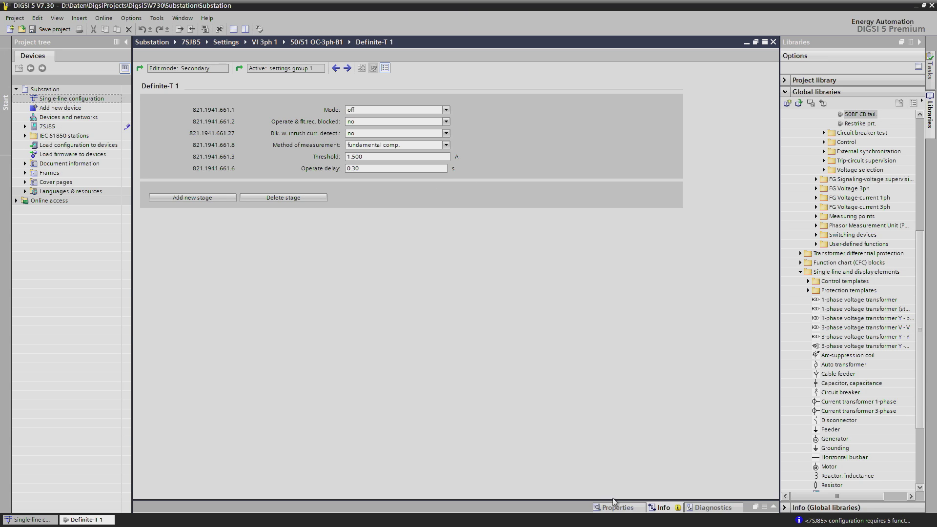
pyautogui.click(618, 510)
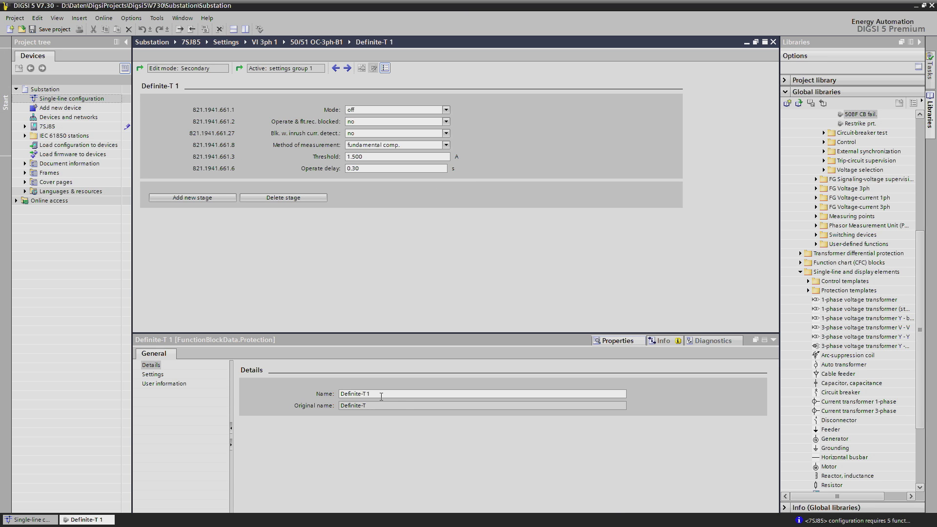
pyautogui.click(385, 394)
pyautogui.moveTo(385, 394); pyautogui.dragTo(291, 395)
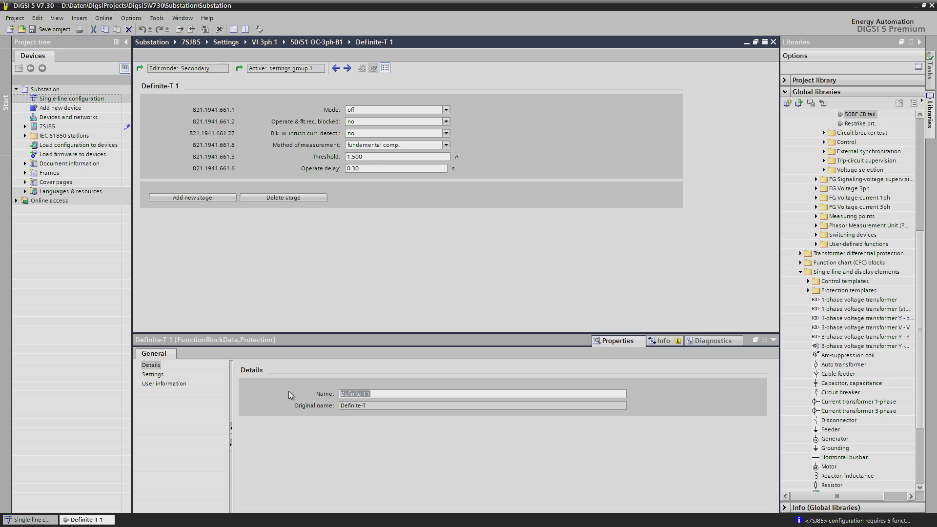
pyautogui.write('stage 1 def time')
pyautogui.click(290, 394)
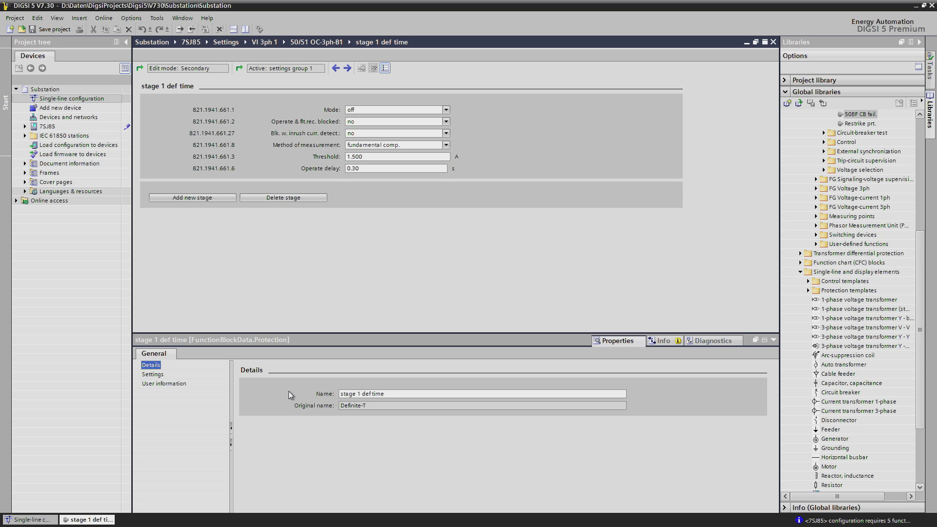